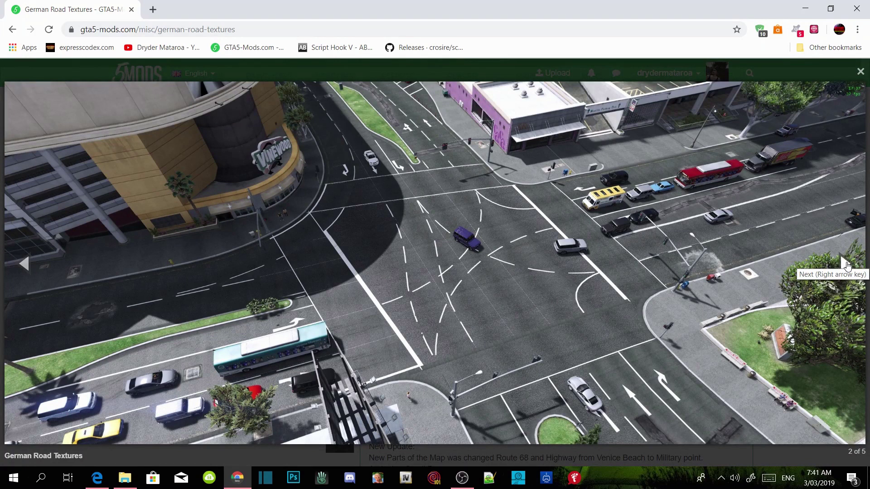
# Step: Look through the remaining German Road Textures preview images, close the gallery and minimize the browser
pyautogui.click(845, 265)
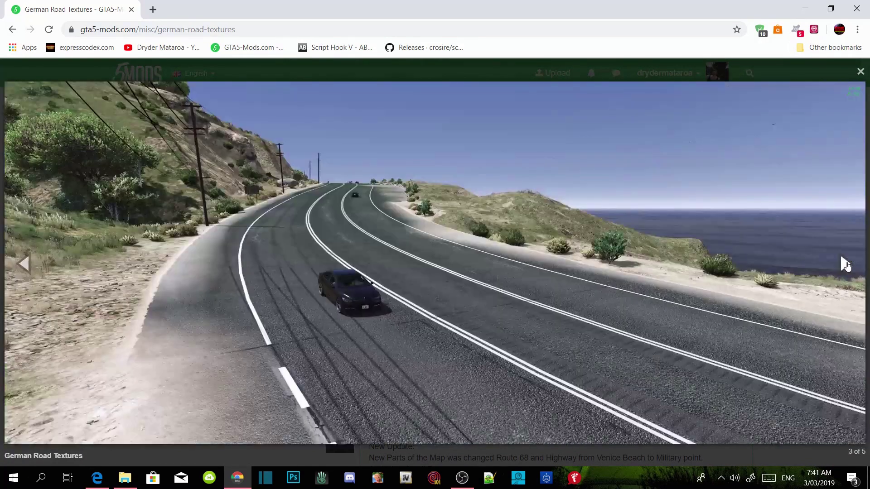
pyautogui.click(845, 265)
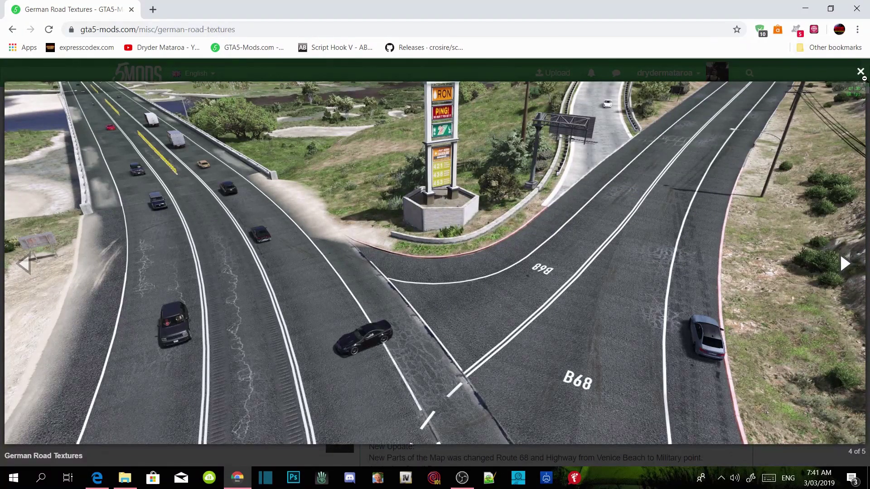
pyautogui.click(860, 71)
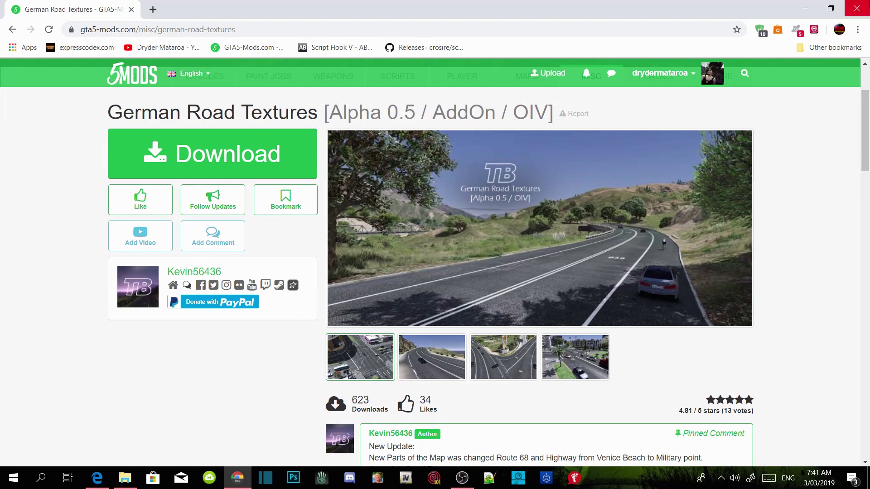
pyautogui.click(805, 10)
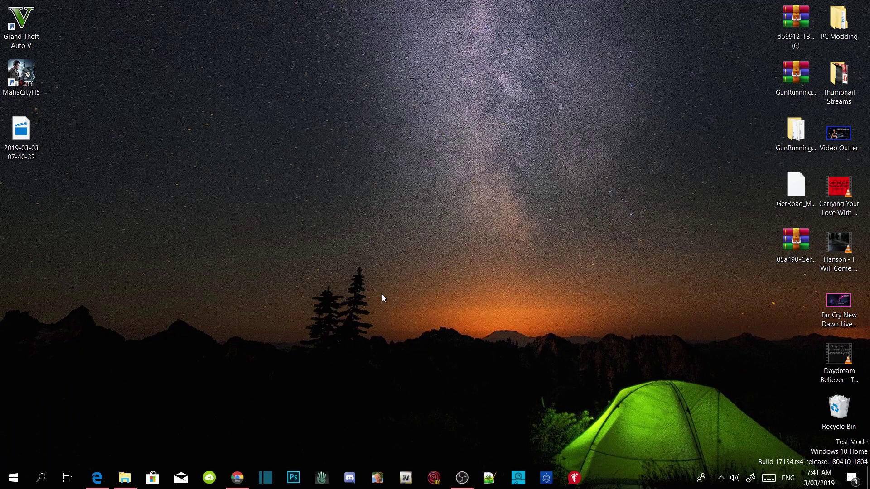
# Step: Launch OpenIV for the Windows version of Grand Theft Auto V and move its window clear of the desktop files
pyautogui.click(407, 480)
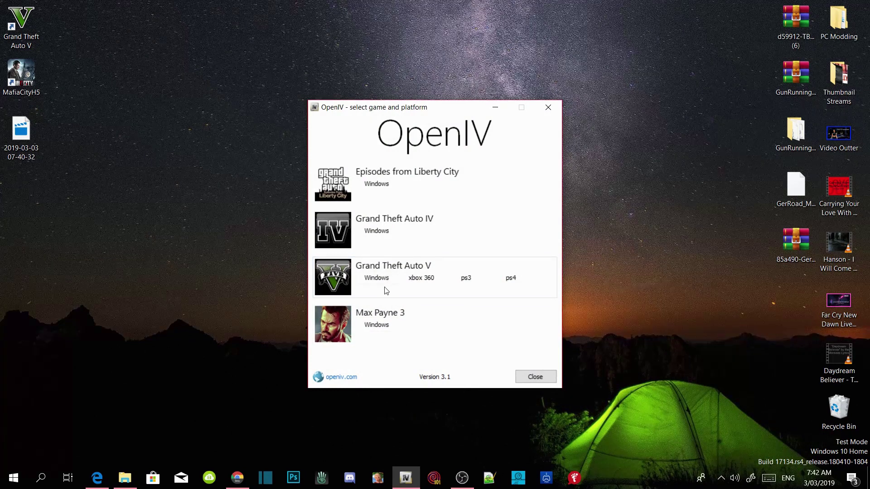
pyautogui.click(377, 277)
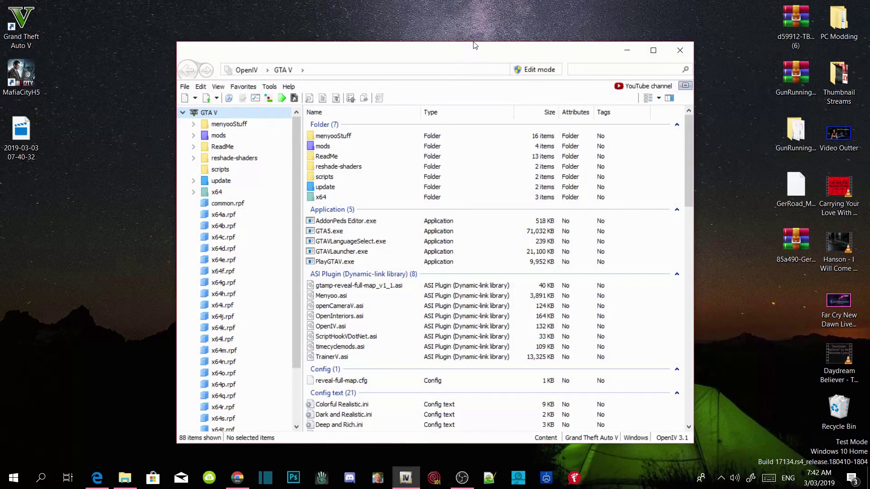
pyautogui.moveTo(476, 52); pyautogui.dragTo(349, 40)
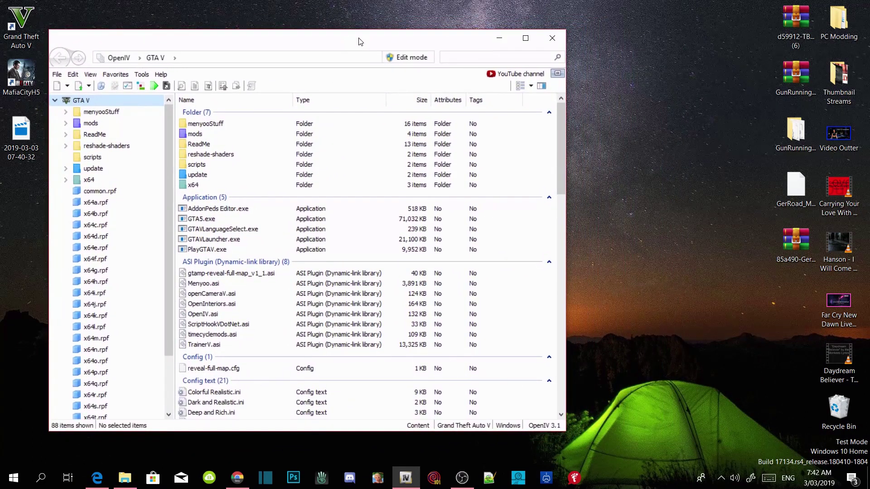
# Step: Read the download links in Links - English.txt from the 85a490-GerRoad_Mod_Links archive, and close the file and archive
pyautogui.click(791, 251)
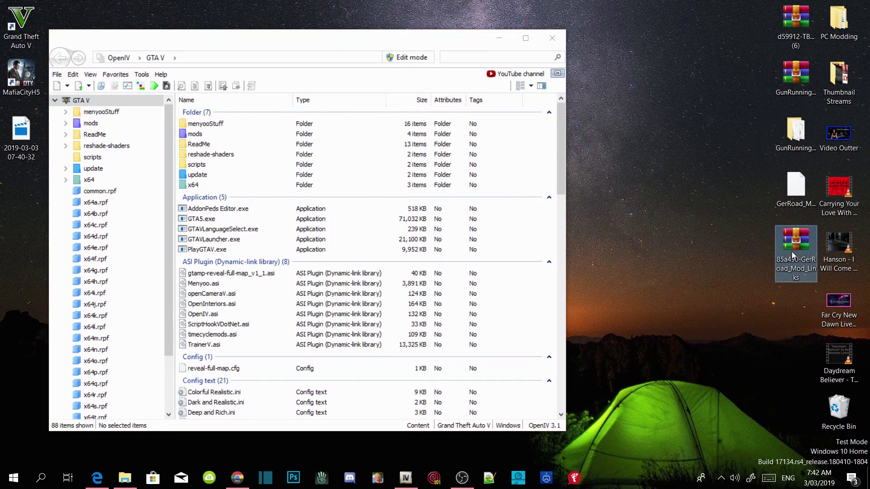
pyautogui.doubleClick(786, 272)
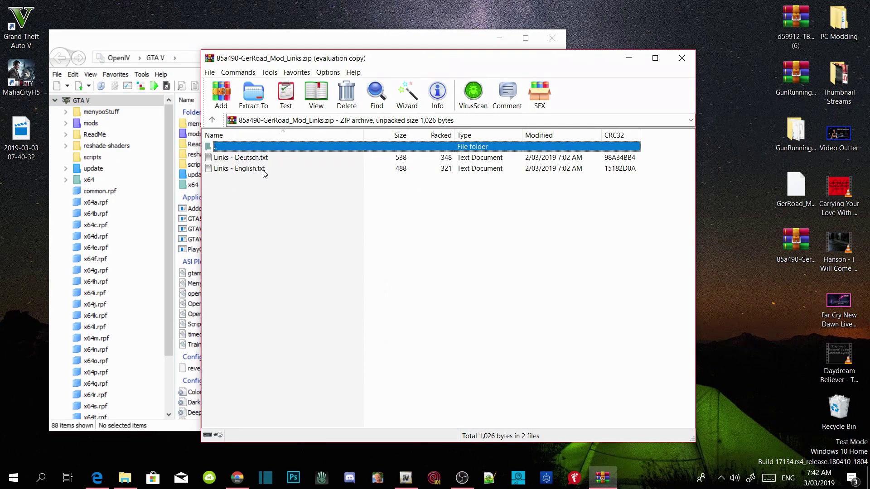
pyautogui.doubleClick(265, 172)
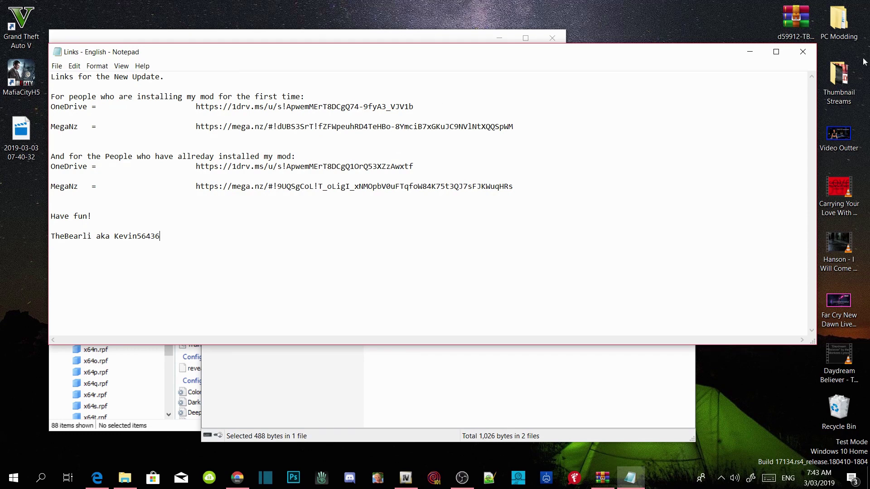
pyautogui.click(802, 51)
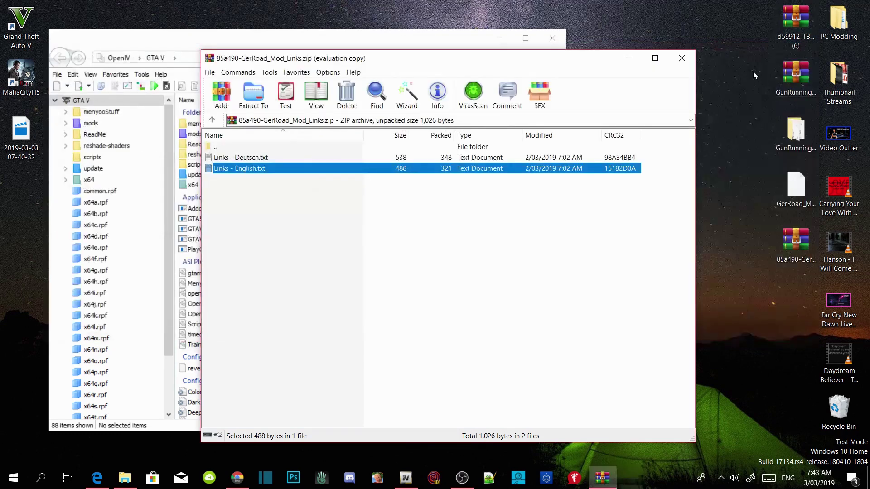
pyautogui.click(684, 58)
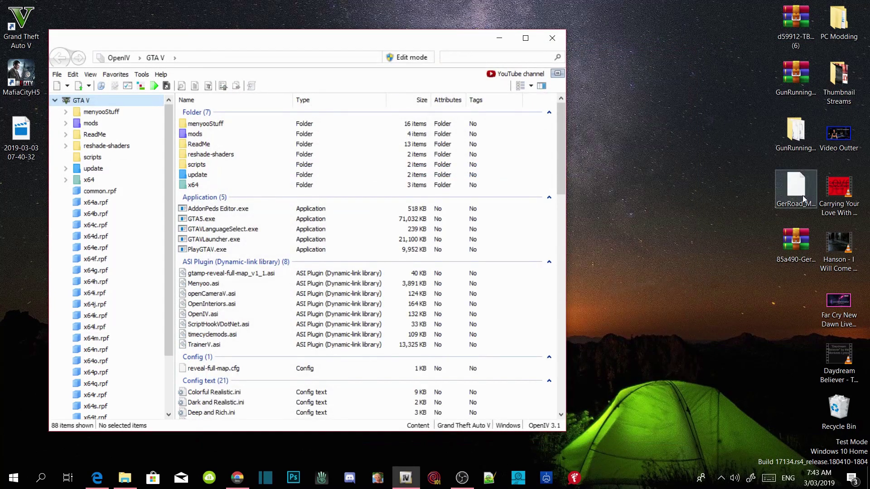
# Step: Set GerRoad_Mod_OIV.oiv apart from the other desktop files and load it in the Package Installer
pyautogui.moveTo(789, 175); pyautogui.dragTo(710, 99)
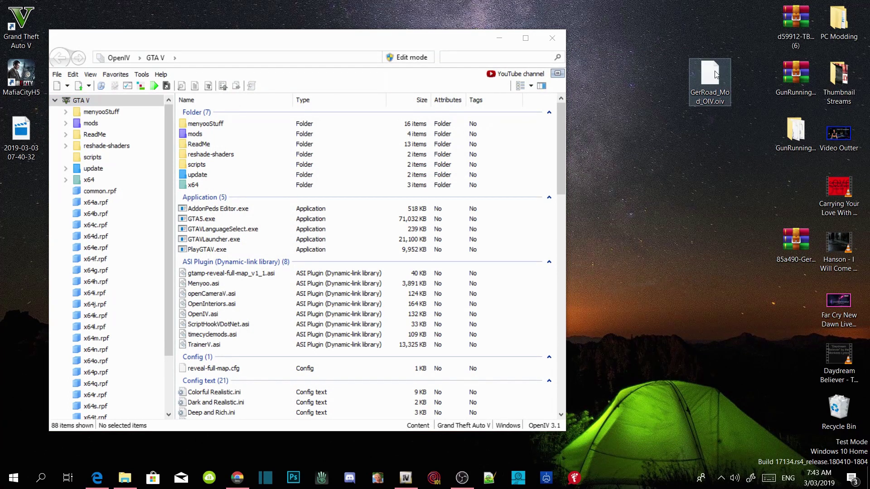
pyautogui.moveTo(713, 81); pyautogui.dragTo(730, 32)
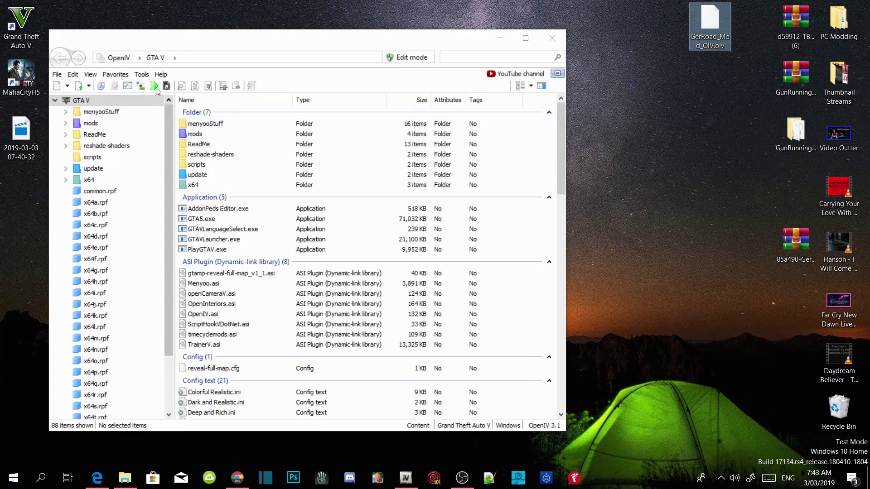
pyautogui.click(144, 76)
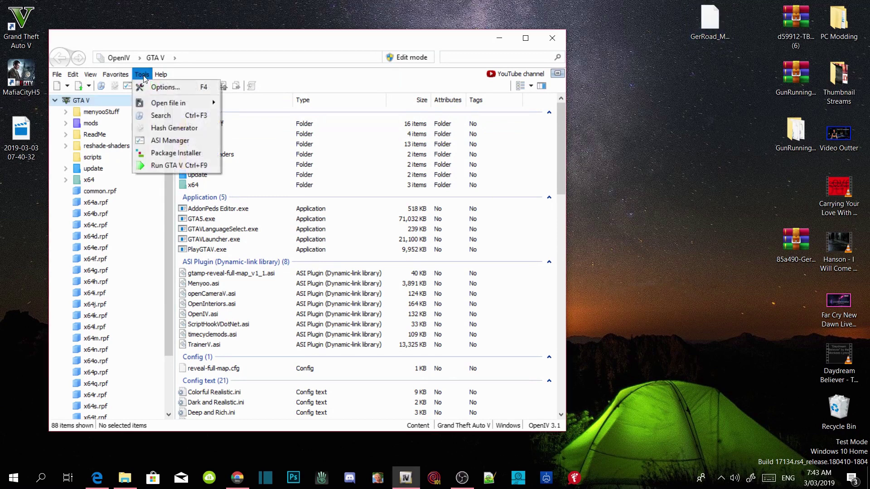
pyautogui.moveTo(141, 75)
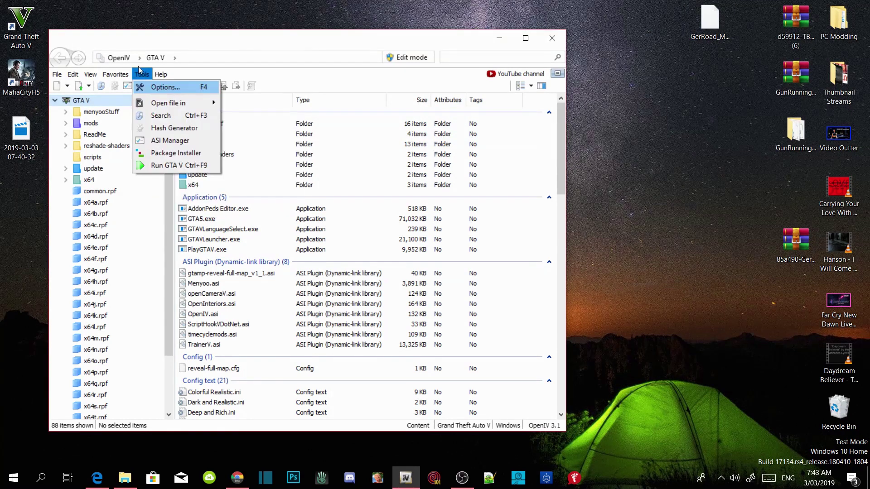
pyautogui.click(155, 153)
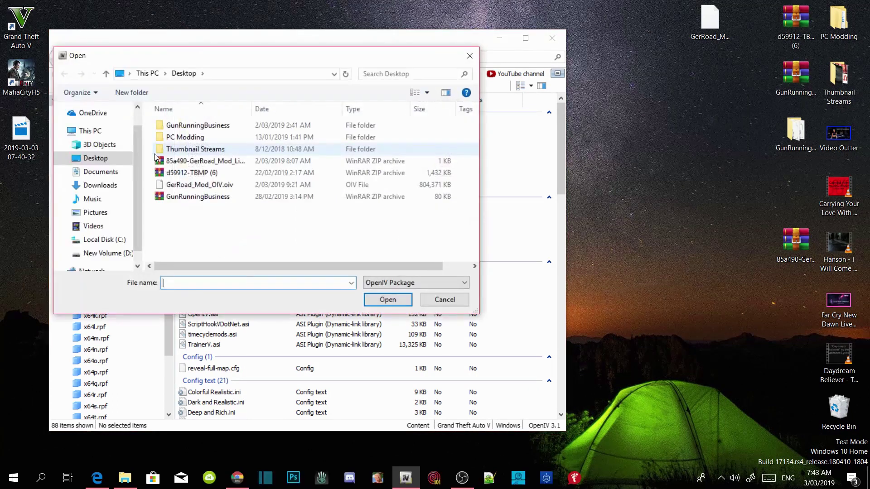
pyautogui.click(193, 187)
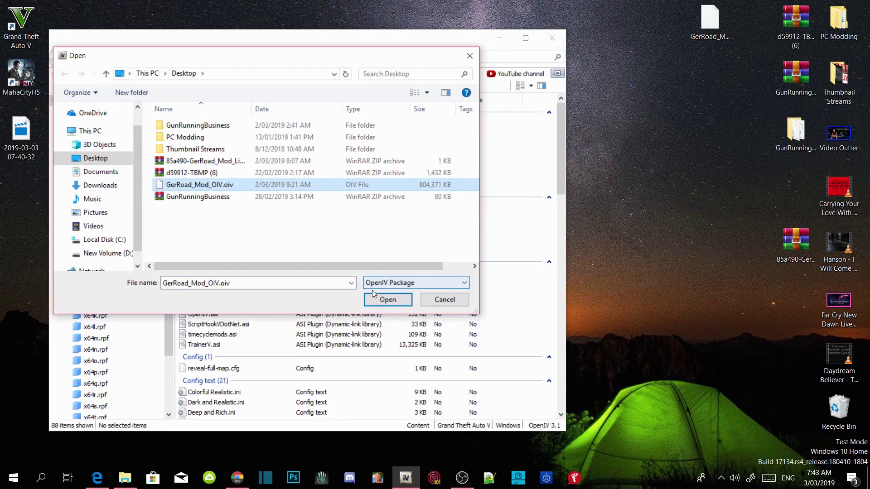
pyautogui.click(395, 304)
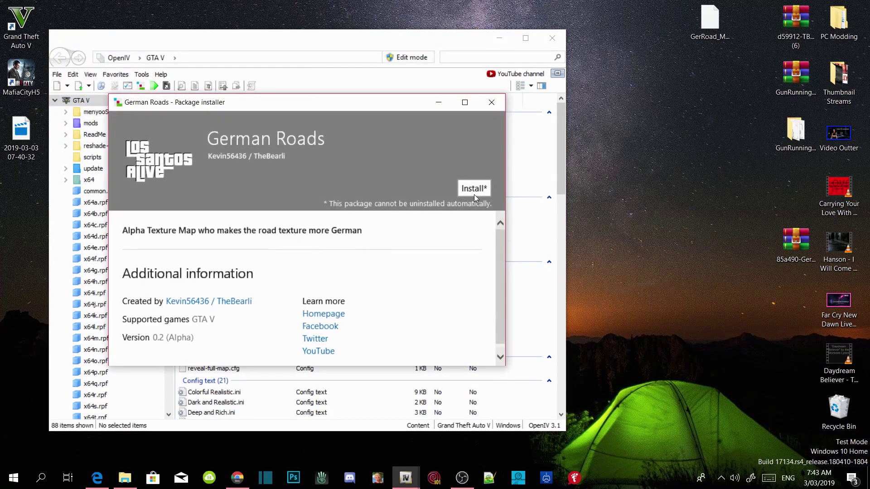
# Step: Install the German Roads package into the "mods" folder and close the installer and OpenIV
pyautogui.click(474, 191)
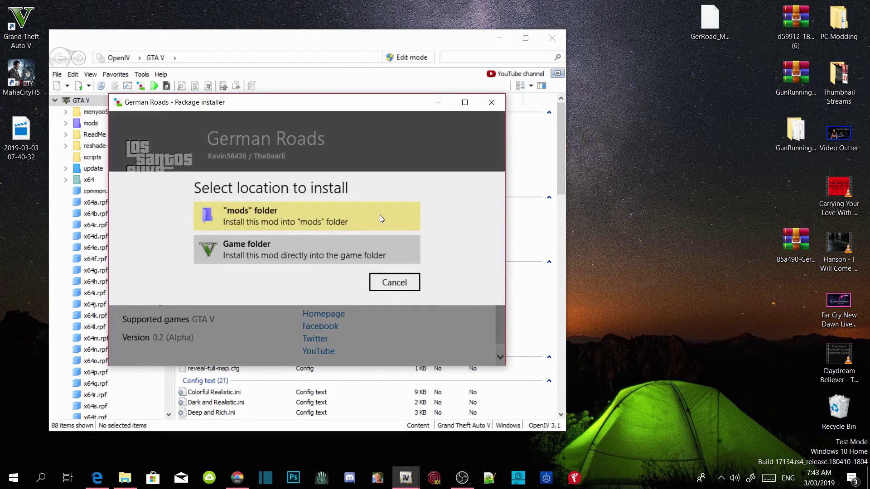
pyautogui.click(354, 211)
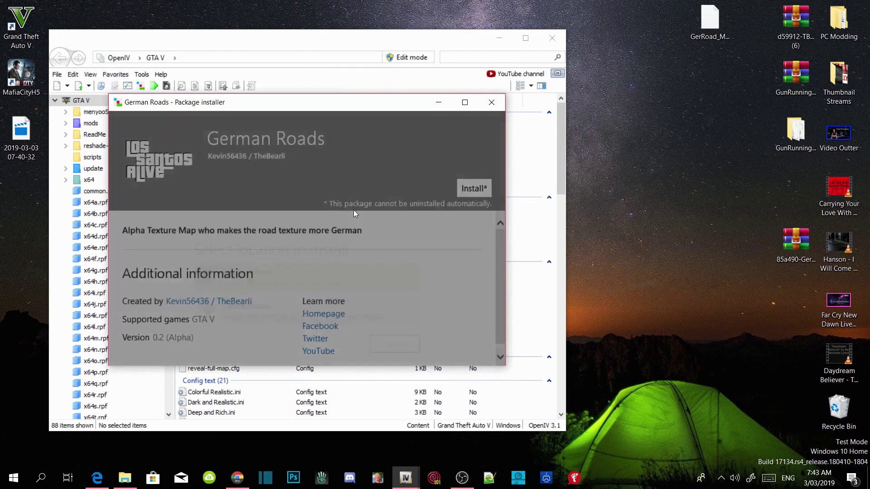
pyautogui.click(326, 276)
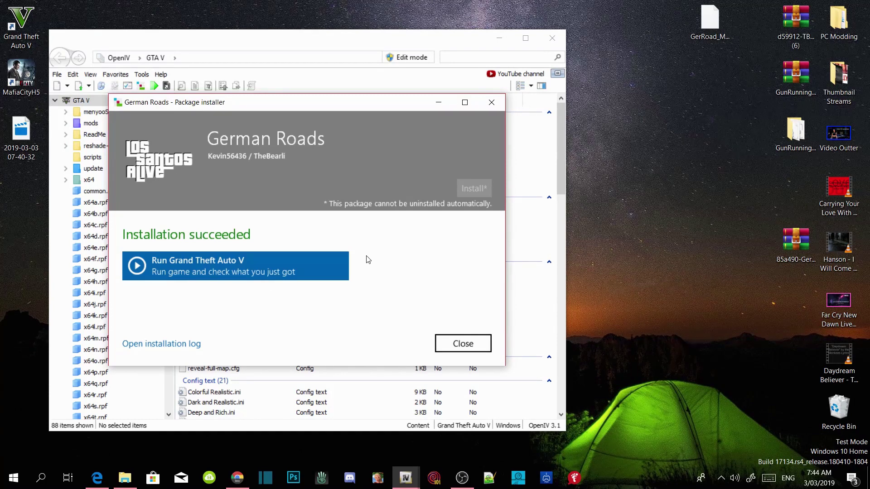
pyautogui.click(449, 344)
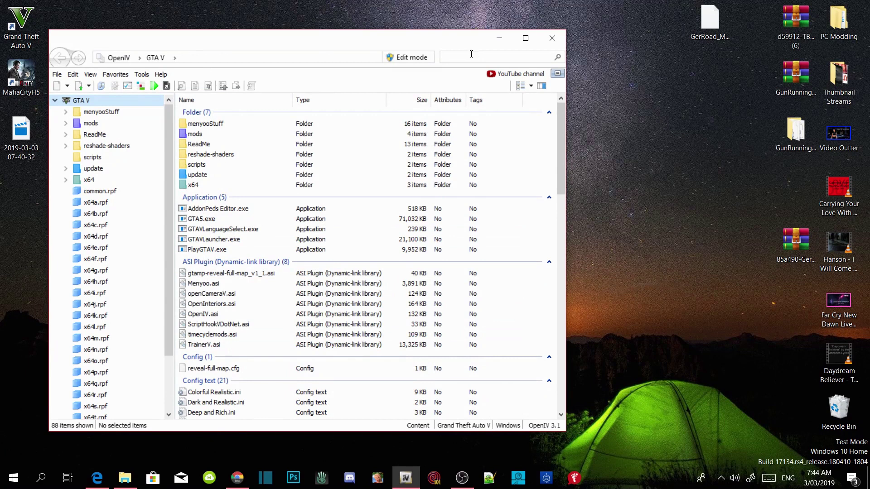
pyautogui.click(558, 38)
pyautogui.rightClick(504, 126)
pyautogui.click(527, 161)
pyautogui.rightClick(481, 118)
pyautogui.click(510, 154)
pyautogui.rightClick(468, 130)
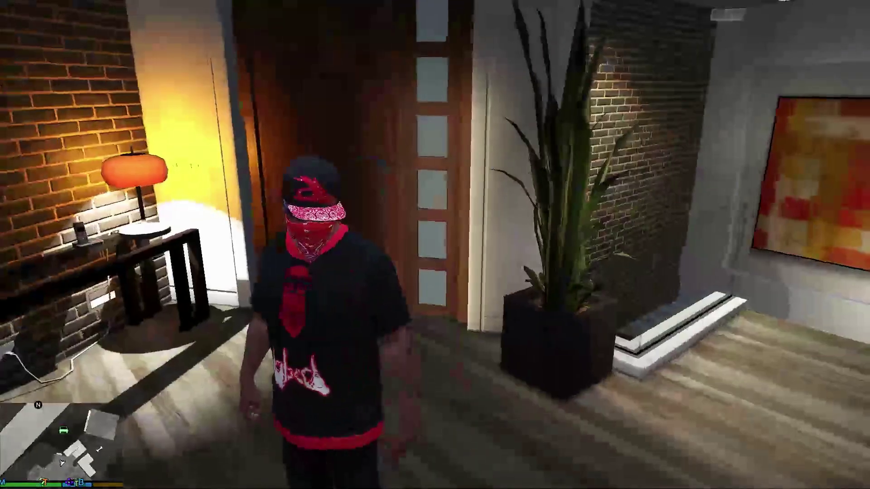
pyautogui.press('w')
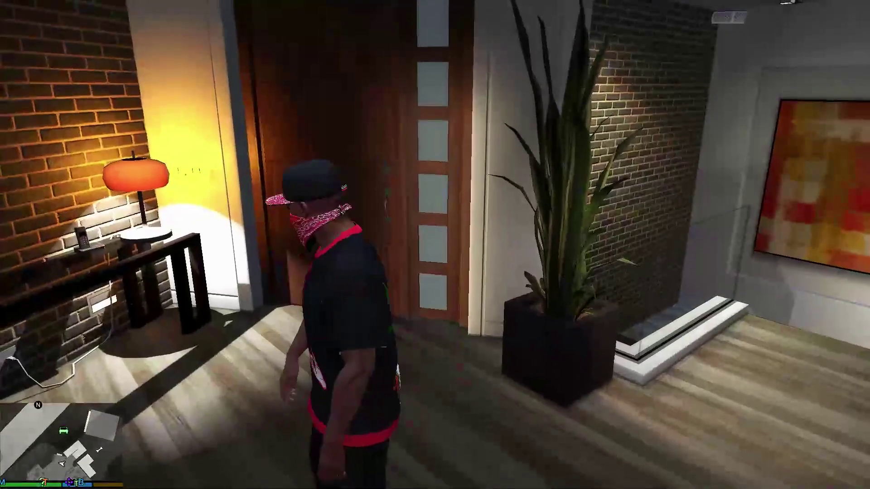
pyautogui.press('w')
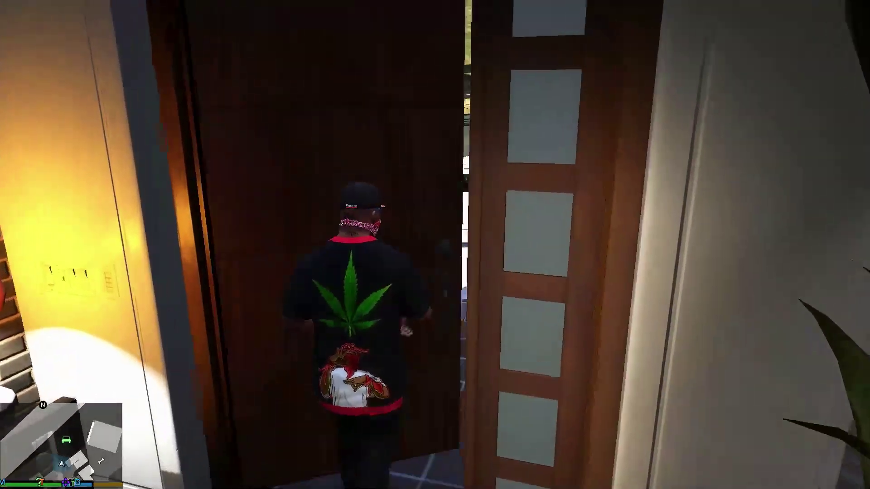
pyautogui.press('w')
pyautogui.press('w')
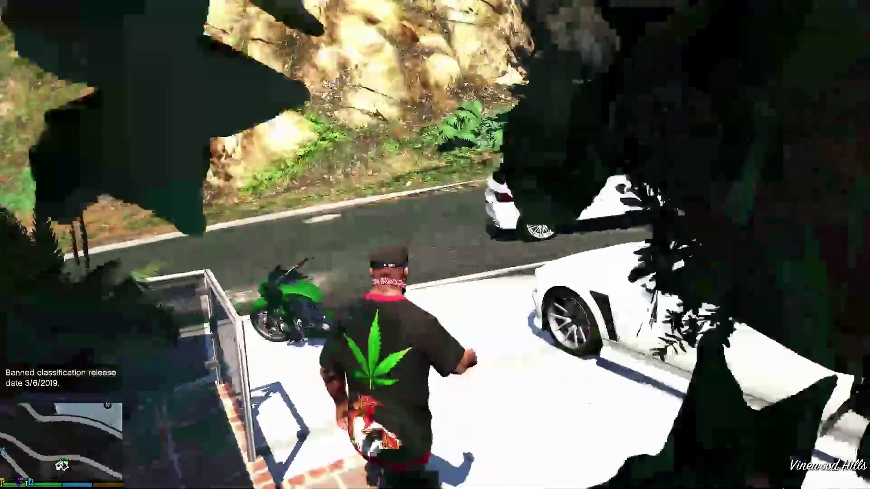
pyautogui.press('w')
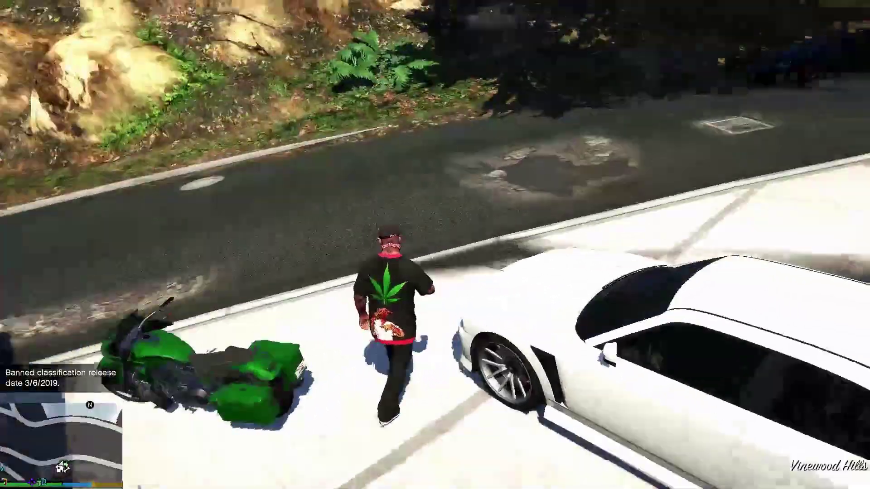
pyautogui.press('w')
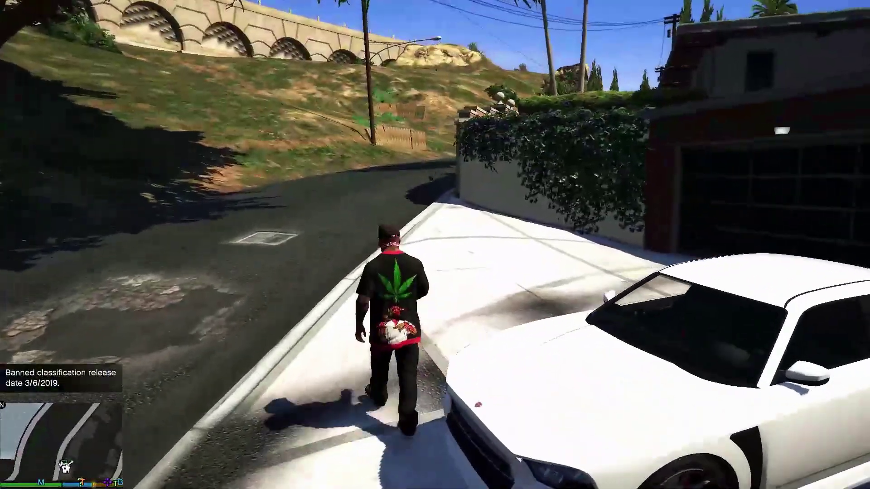
# Step: Examine the German road textures and lane markings along the city streets and intersections with the in-game free camera
pyautogui.press('w')
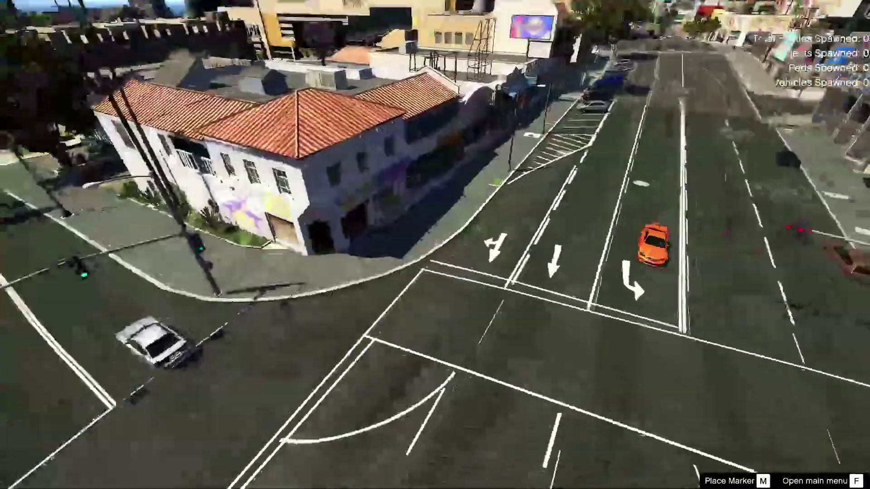
pyautogui.press('w')
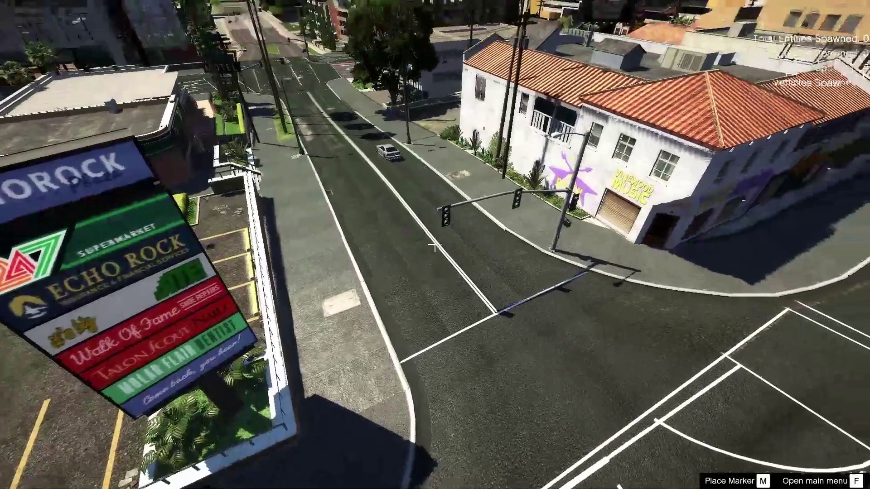
pyautogui.press('w')
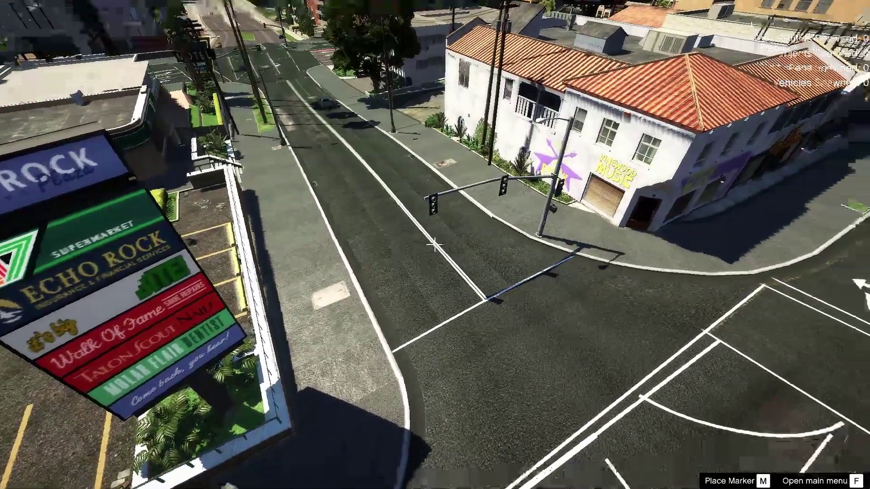
pyautogui.press('s')
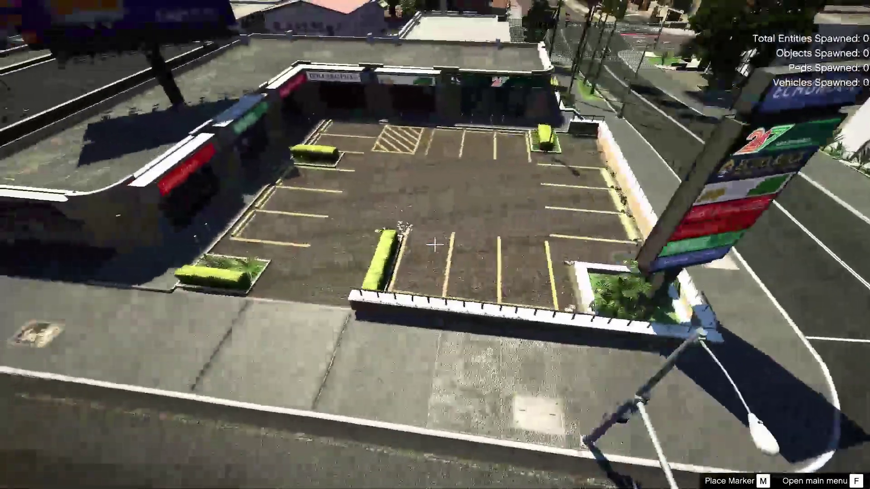
pyautogui.press('s')
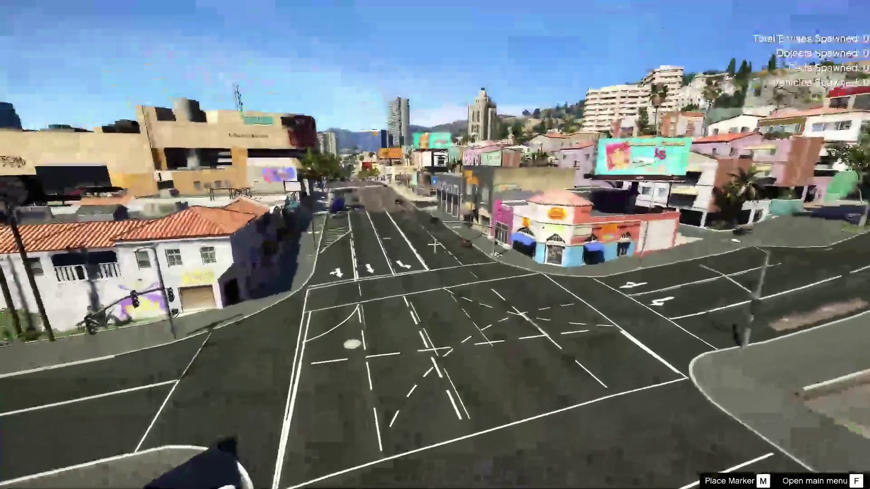
pyautogui.press('w')
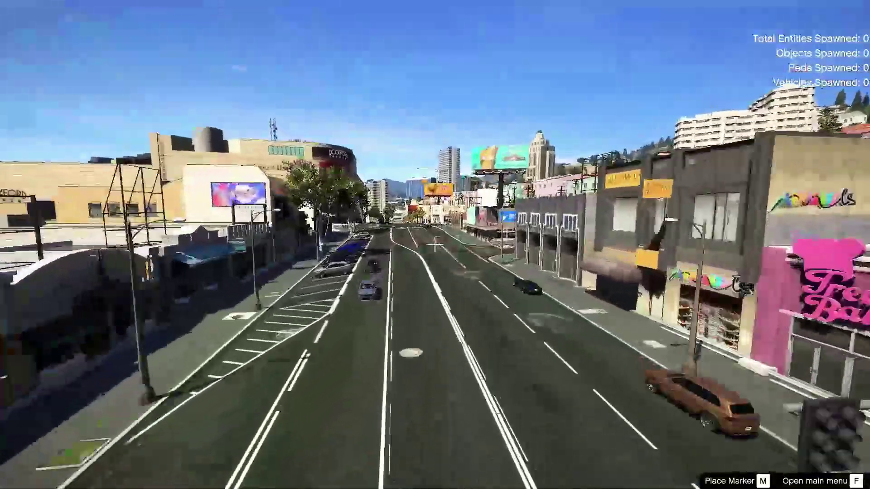
pyautogui.press('w')
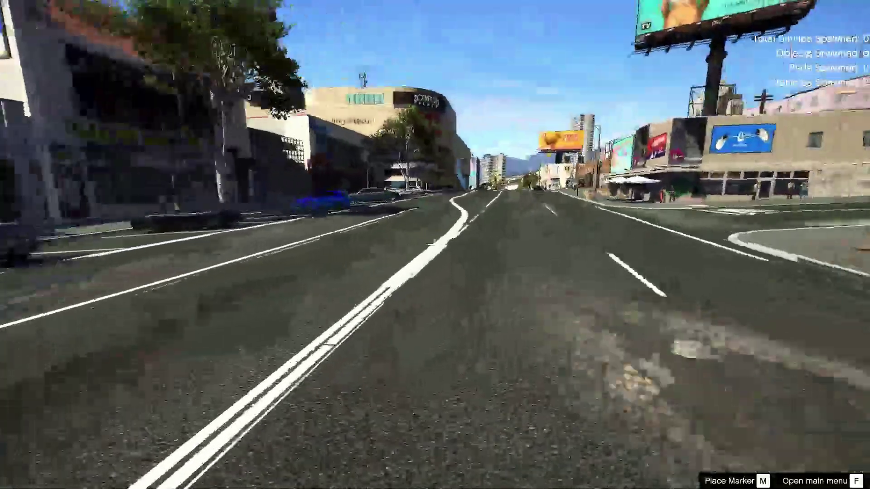
pyautogui.press('s')
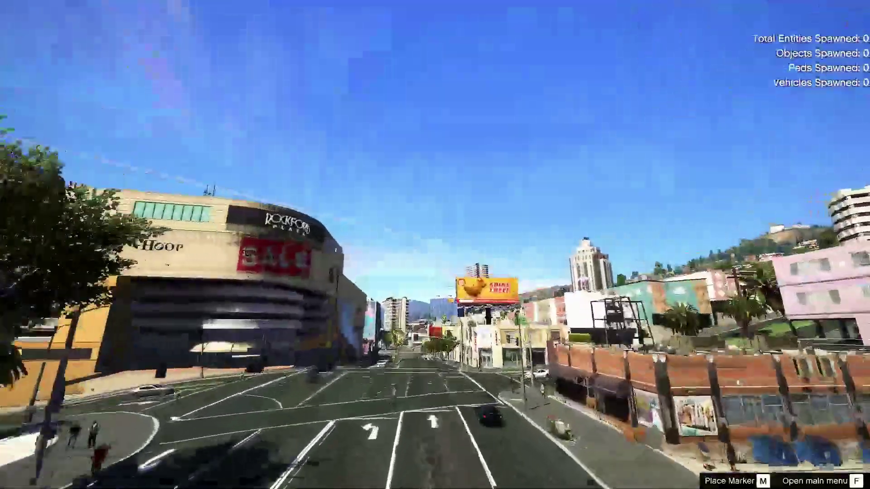
pyautogui.press('a')
pyautogui.press('d')
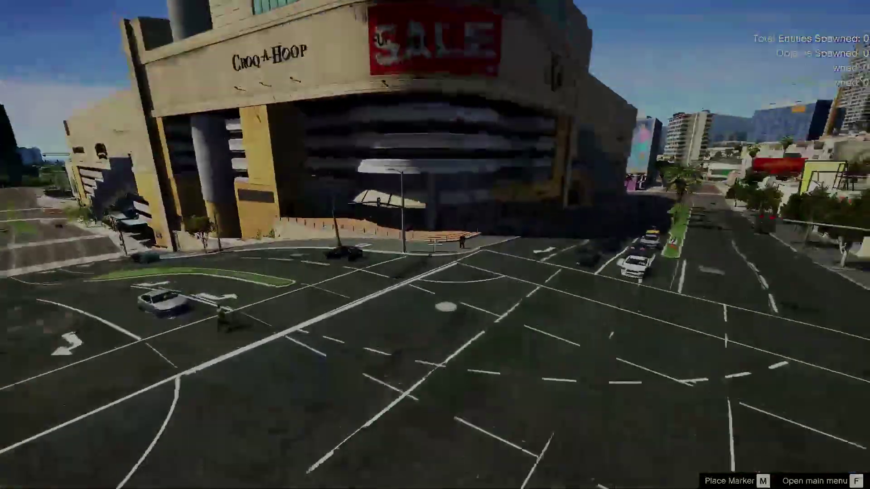